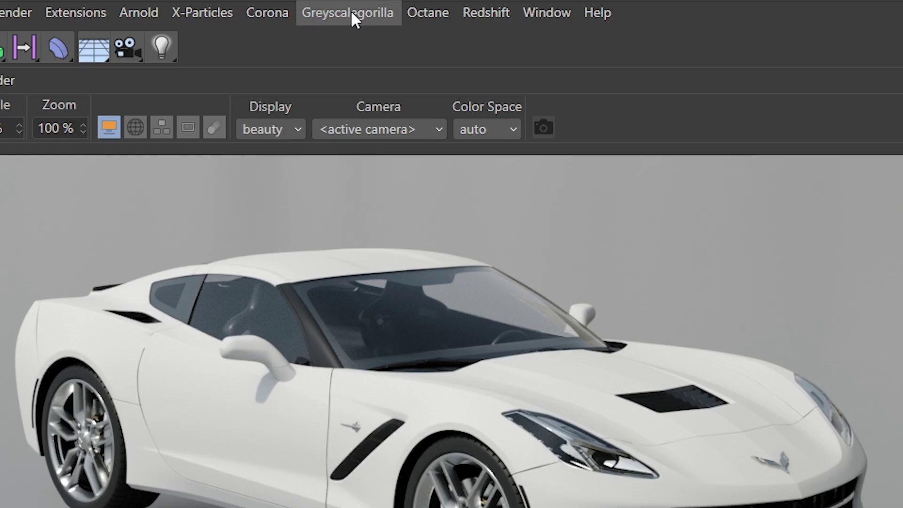
- Open the Greyscalegorilla Plus Library, move its window over the workspace and enlarge it to show more materials
click(418, 16)
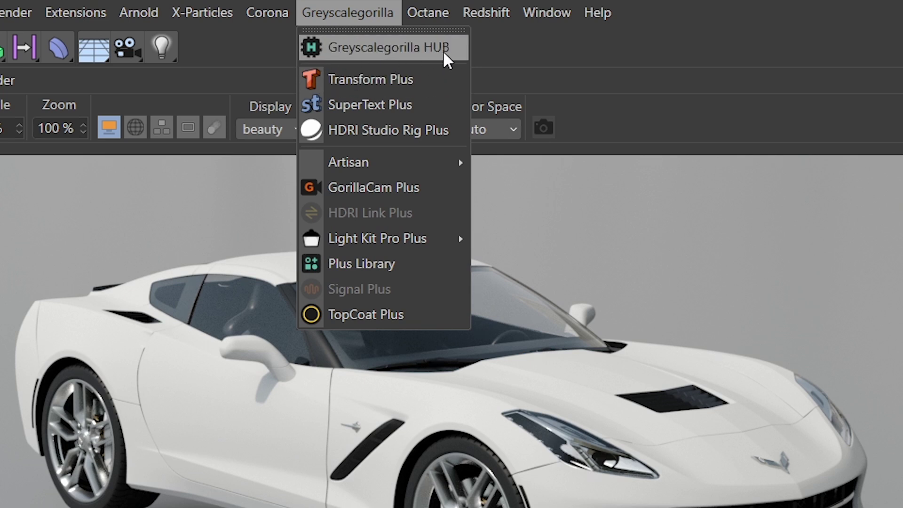
click(348, 264)
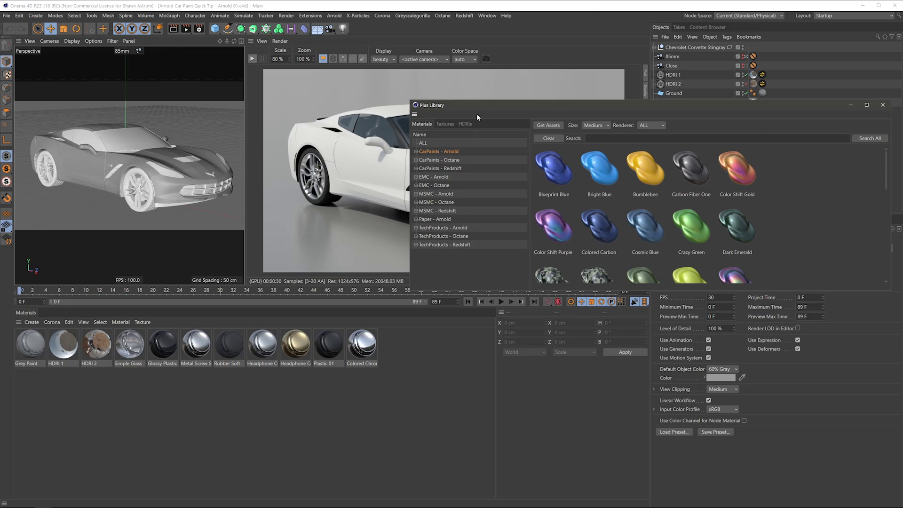
drag(476, 114, 241, 140)
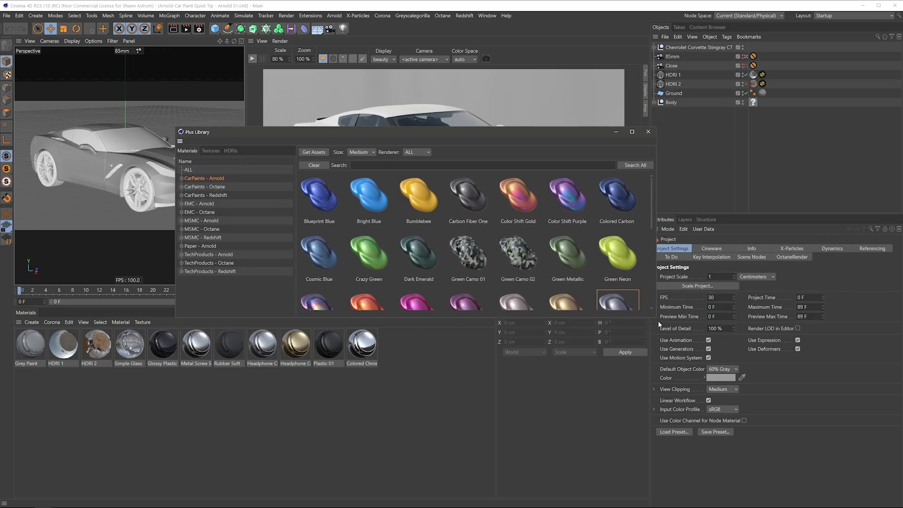
drag(658, 320, 711, 381)
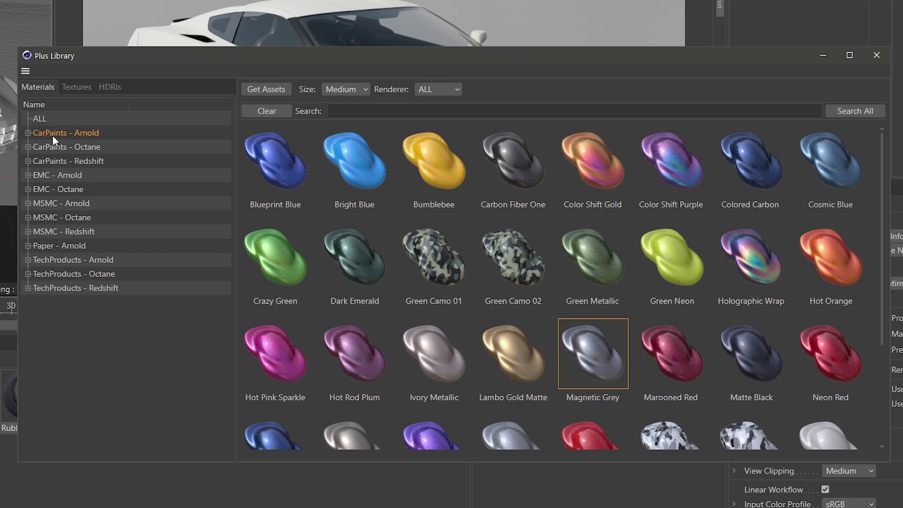
- Look through the CarPaints collections, return to CarPaints - Arnold, and dock the Plus Library alongside the Materials manager
click(90, 145)
click(89, 161)
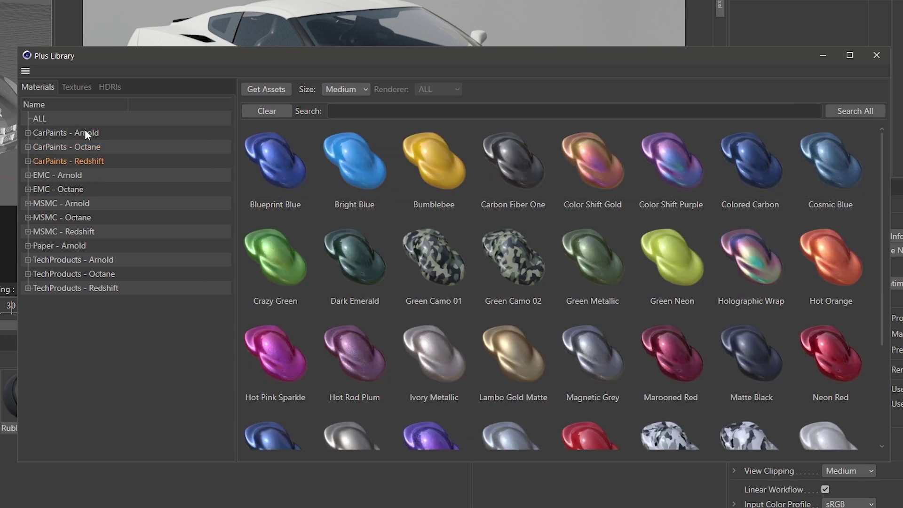
click(60, 133)
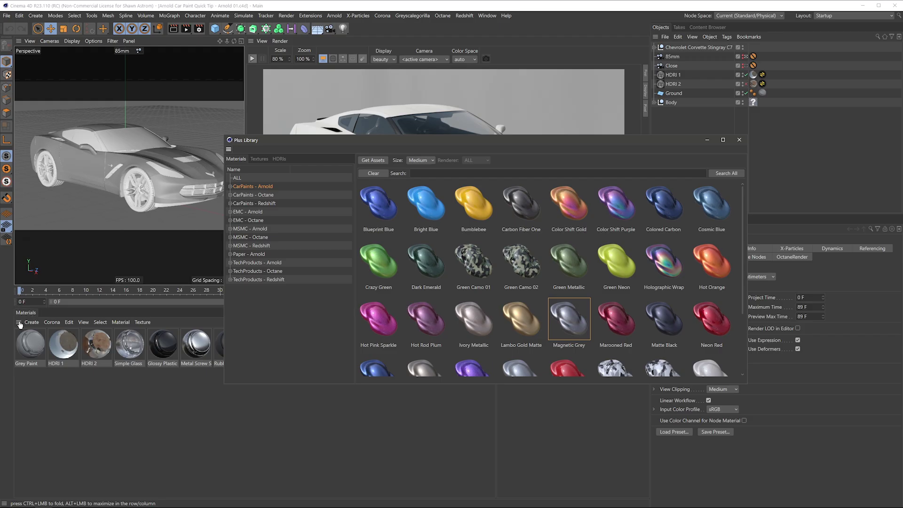
drag(20, 324, 20, 324)
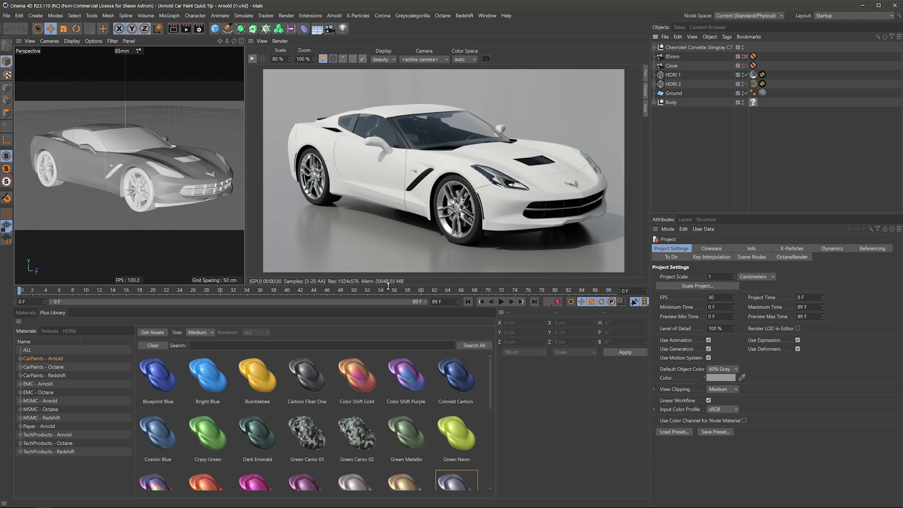
- Apply the Blueprint Blue car paint to the Body object and enlarge the attributes area
click(159, 375)
drag(160, 376, 754, 102)
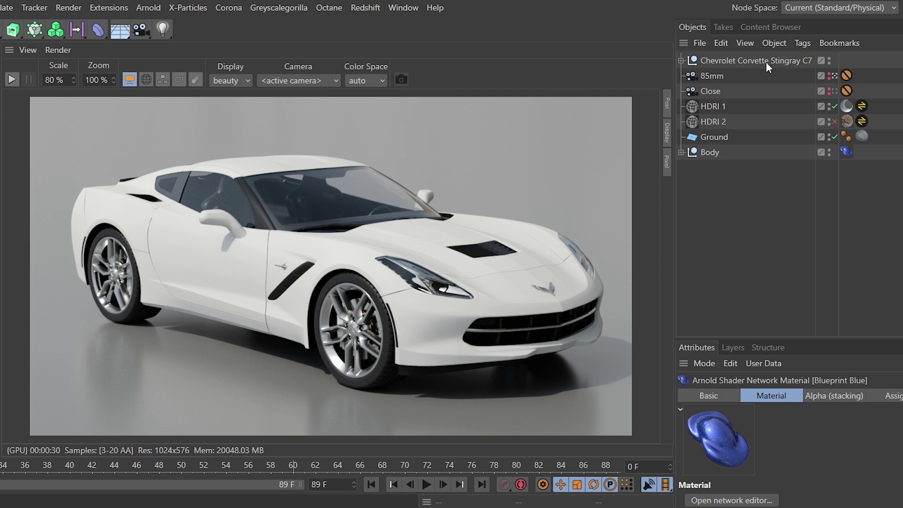
drag(902, 335, 901, 206)
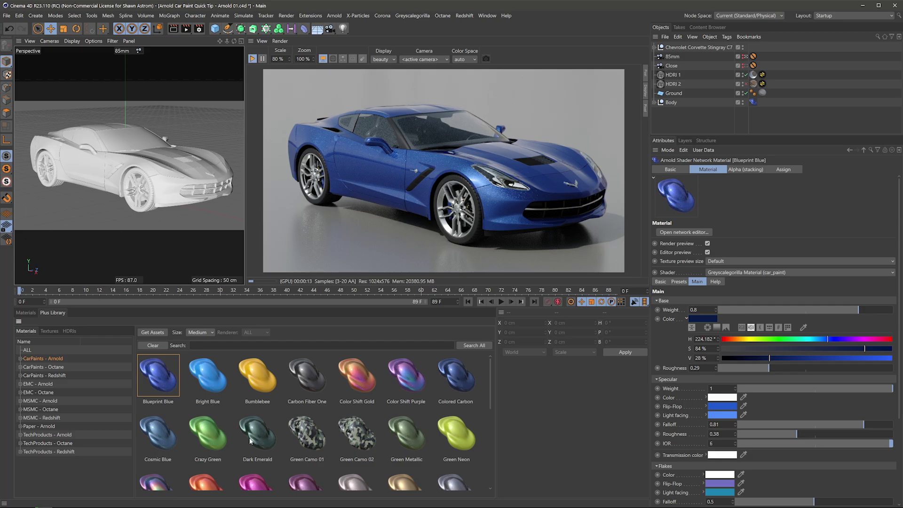
- Replace the Body object's material with Dark Emerald, then with Crazy Green
drag(264, 433, 754, 104)
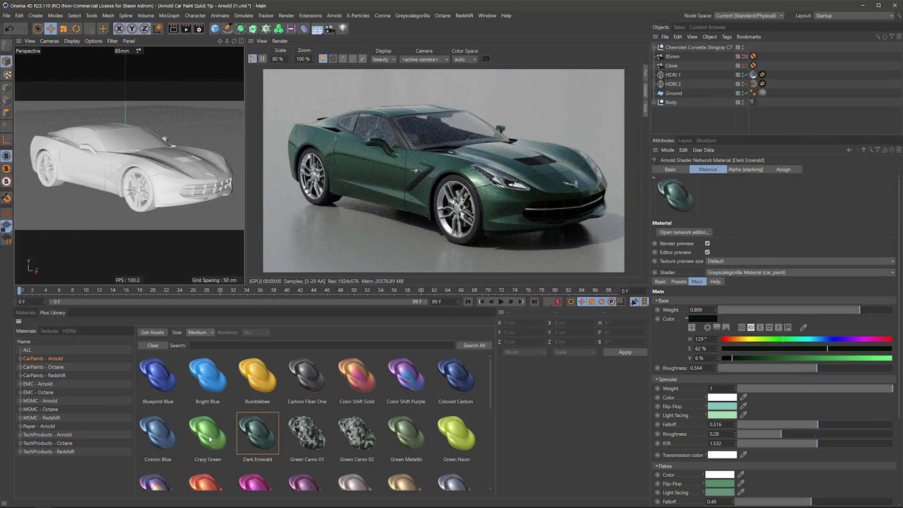
drag(208, 435, 753, 102)
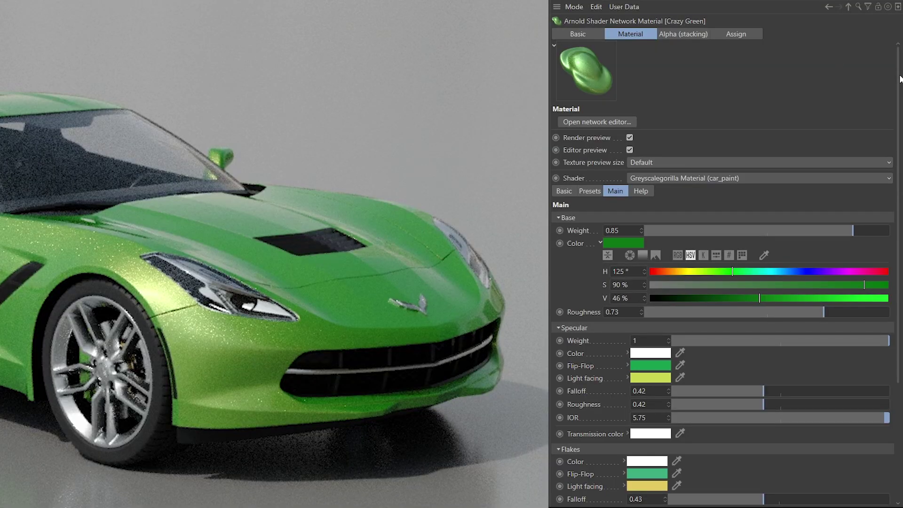
- Review the Base, Specular, Flakes and Coat settings of the Crazy Green material
scroll(899, 78, down, 3)
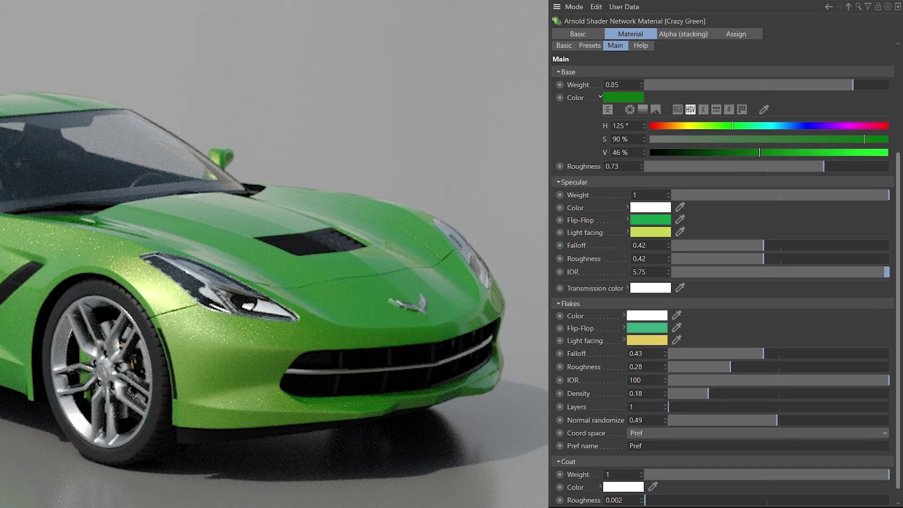
scroll(725, 273, down, 1)
scroll(850, 110, up, 3)
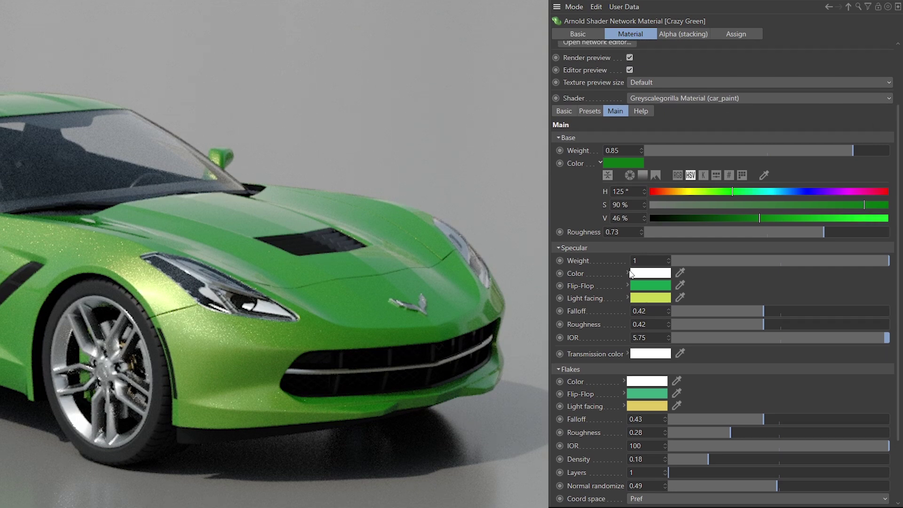
scroll(794, 347, down, 3)
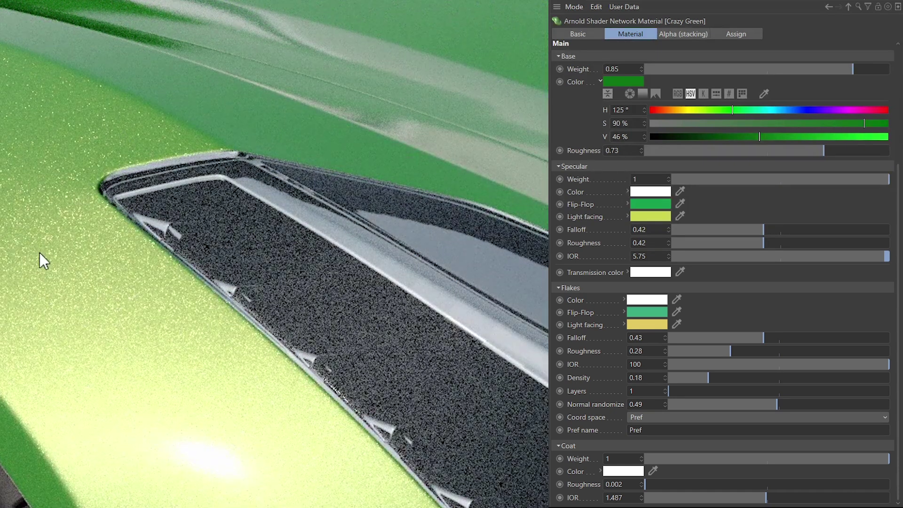
scroll(893, 189, up, 4)
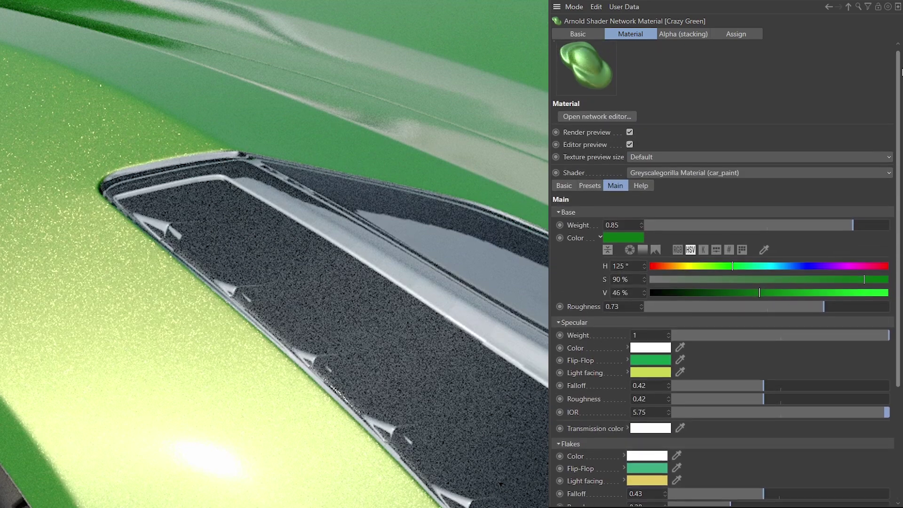
- Open the Crazy Green material's shader network editor and dock it alongside the Plus Library
click(602, 120)
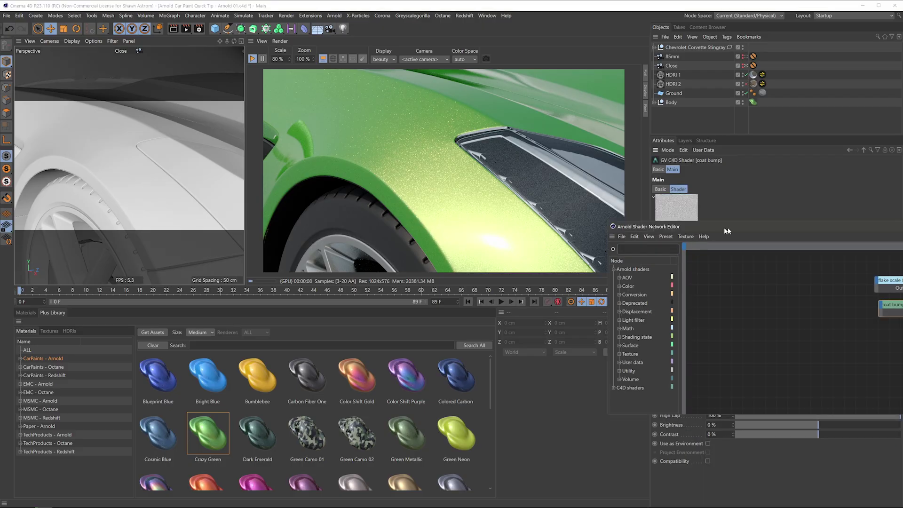
drag(762, 221, 269, 302)
drag(123, 317, 21, 328)
- Set the first input value of the flake scale node to 2
click(232, 365)
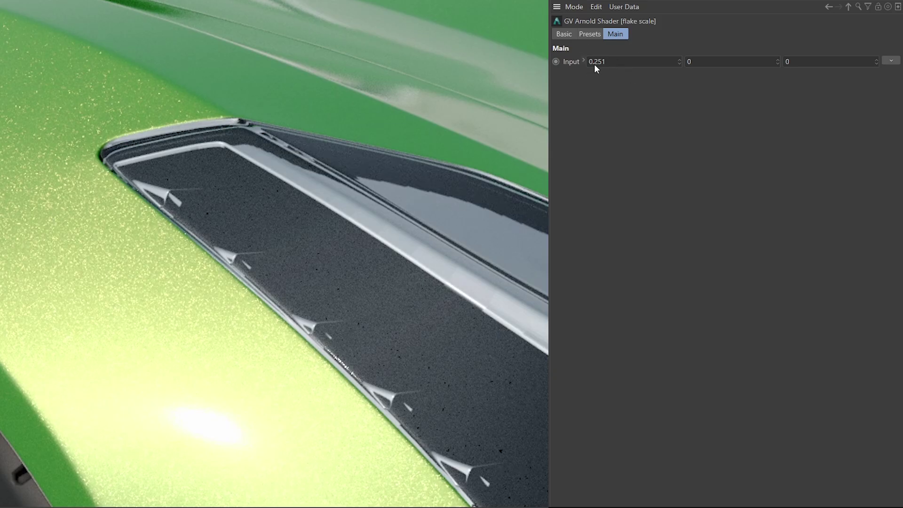
click(625, 61)
text(2)
key(Return)
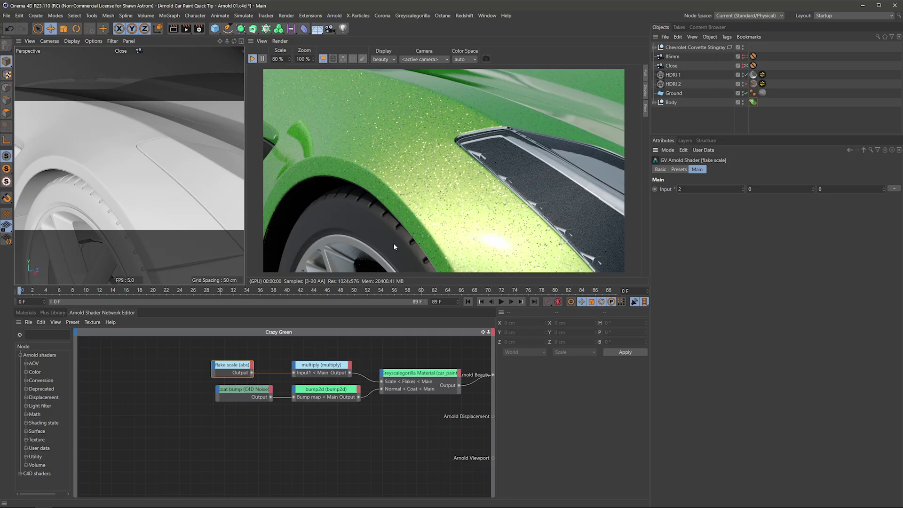
- Reselect the Crazy Green material, test its flake density at 0, and raise it to 0.47
click(60, 313)
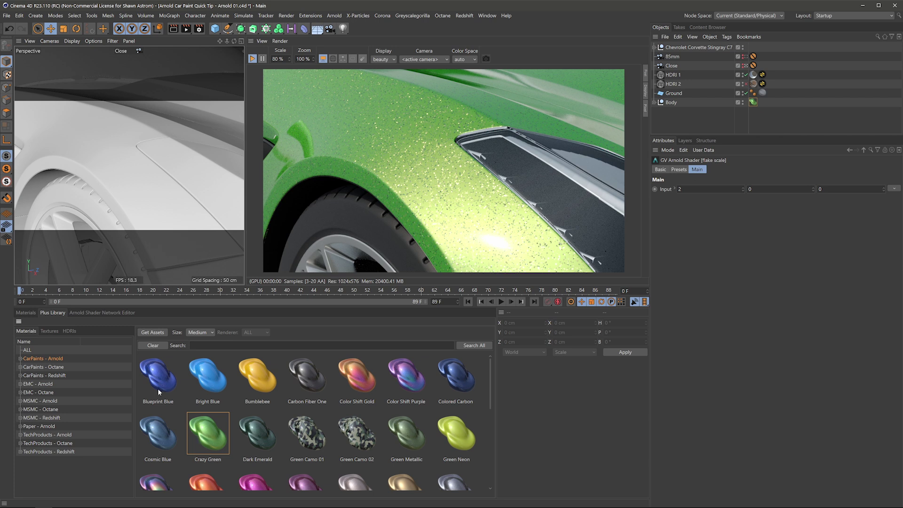
click(21, 312)
click(456, 356)
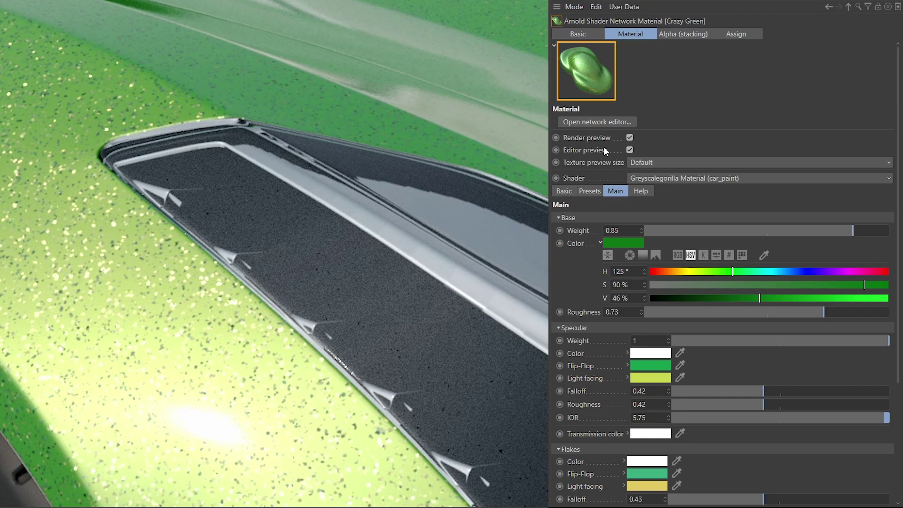
drag(899, 262, 901, 406)
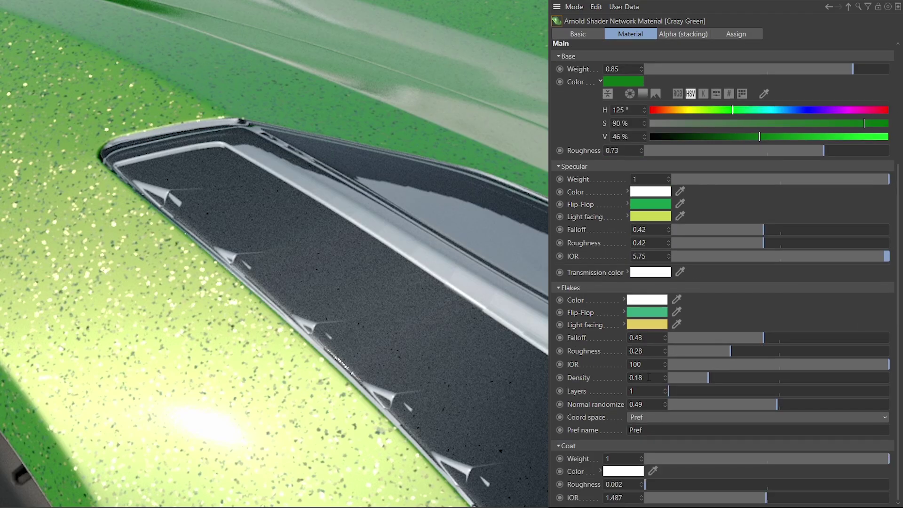
drag(708, 377, 659, 380)
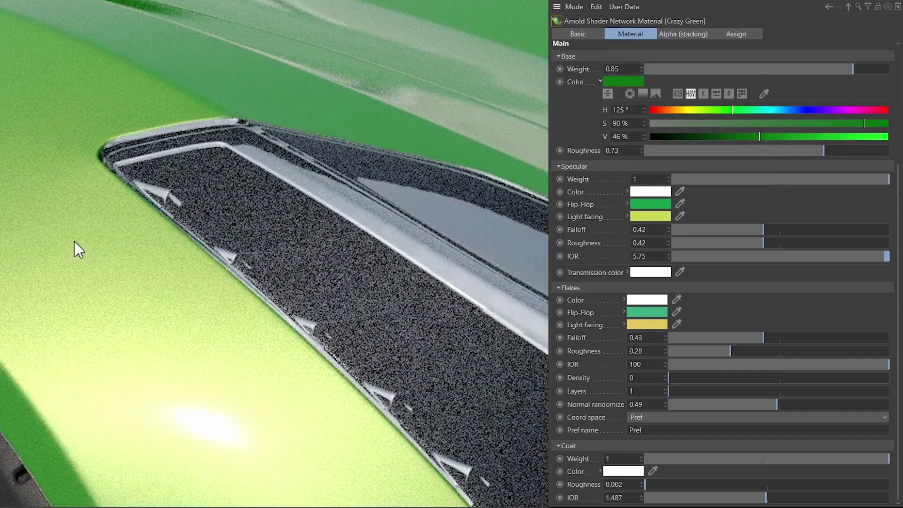
click(774, 379)
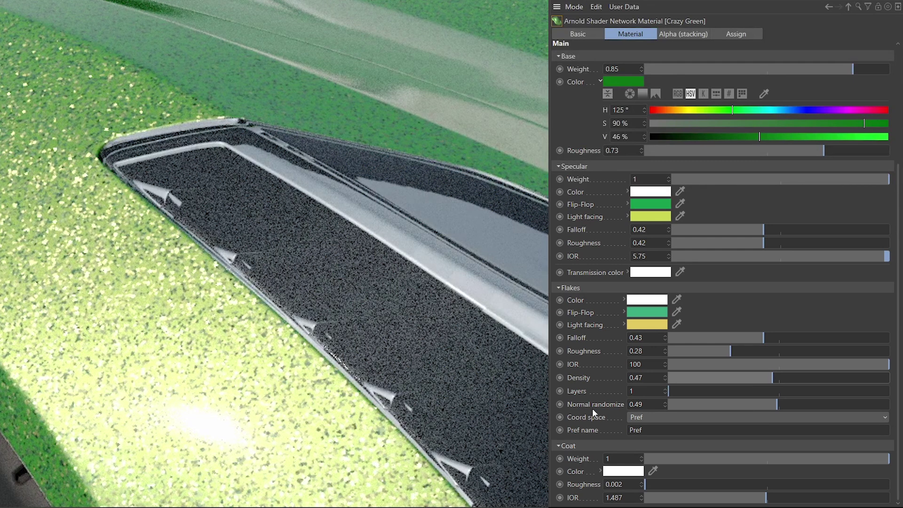
- Test the flakes' Normal randomize at 0.19, 0.02 and 0.9, and settle on 0.47
drag(775, 406, 709, 405)
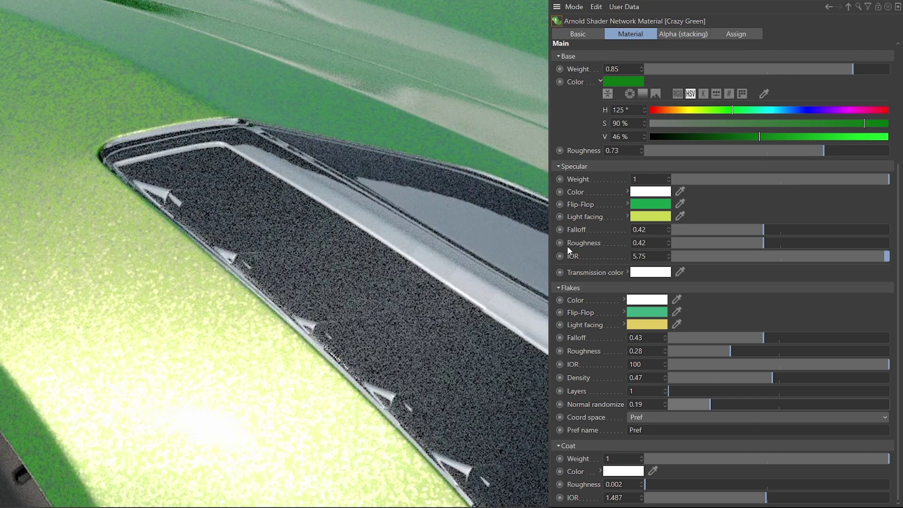
drag(687, 404, 672, 406)
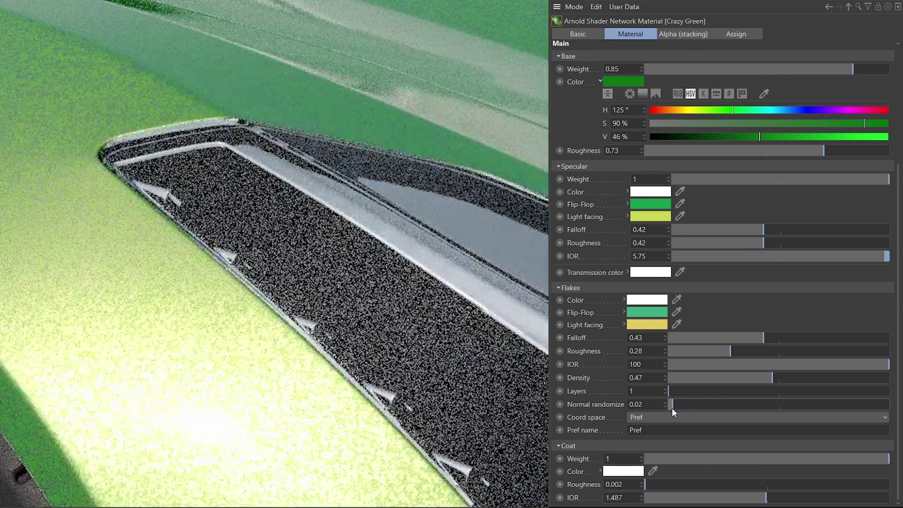
drag(671, 407, 866, 407)
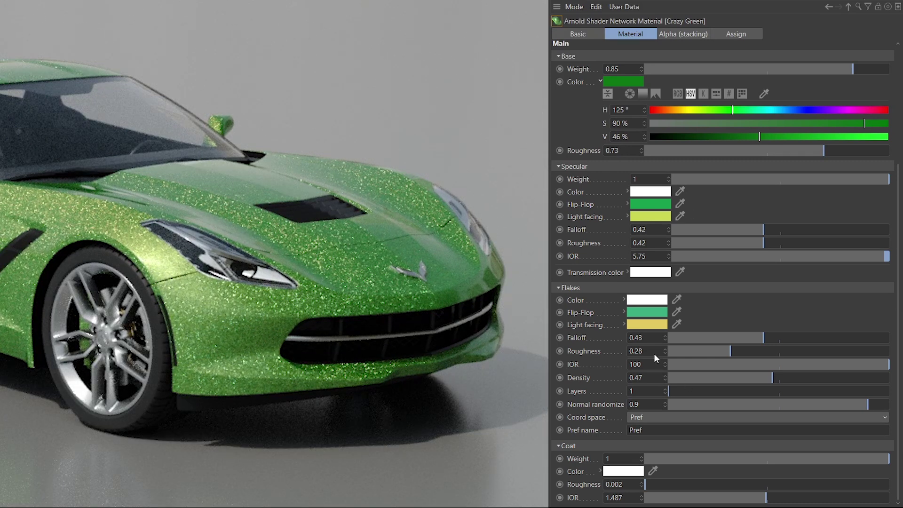
drag(819, 404, 773, 404)
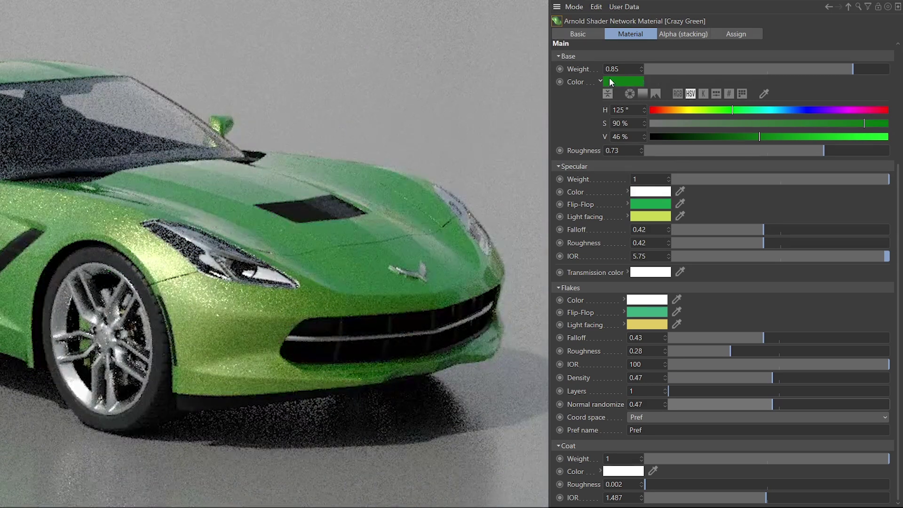
- Change the paint's Base color to a teal blue with hue 194°, saturation 64% and value 63%
click(779, 110)
click(802, 123)
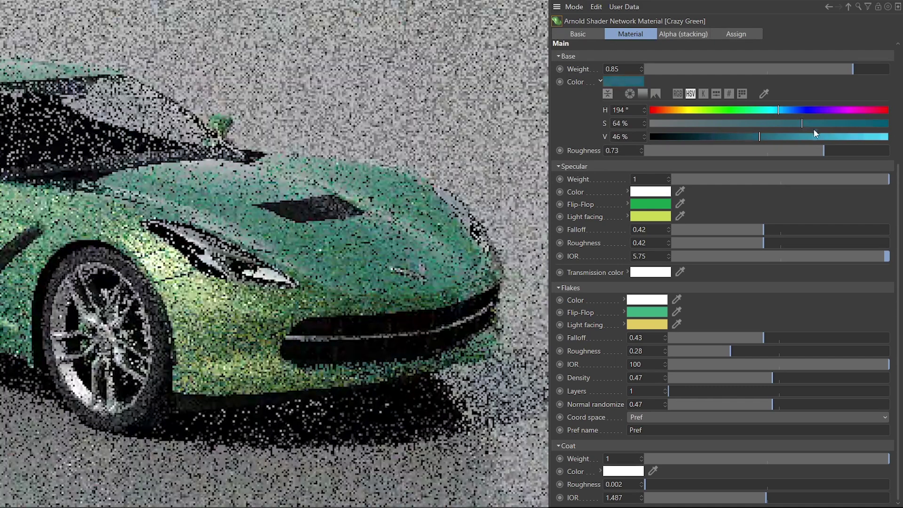
click(799, 136)
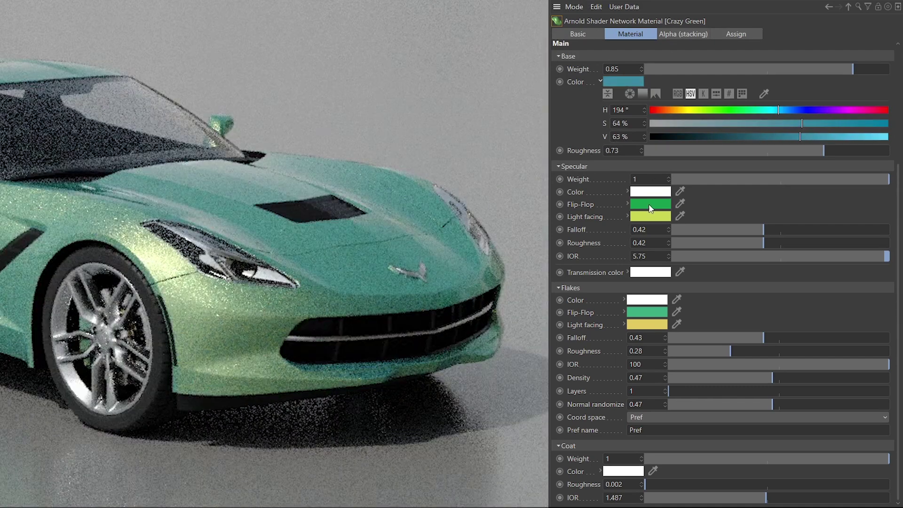
- Set the Specular Flip-Flop color to blue with hue 205°, saturation 65% and value 62%
click(649, 204)
click(680, 200)
click(692, 226)
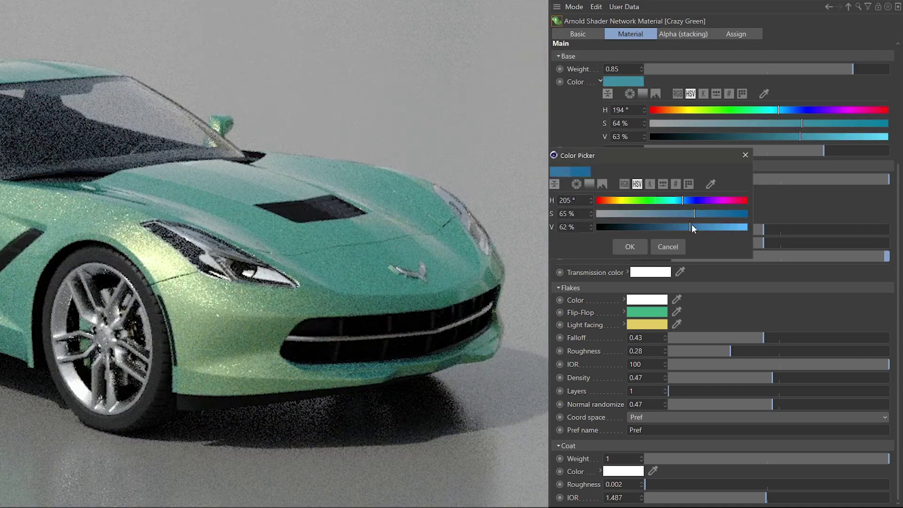
click(638, 242)
- Change the Specular Light facing color to light blue
click(627, 216)
click(794, 244)
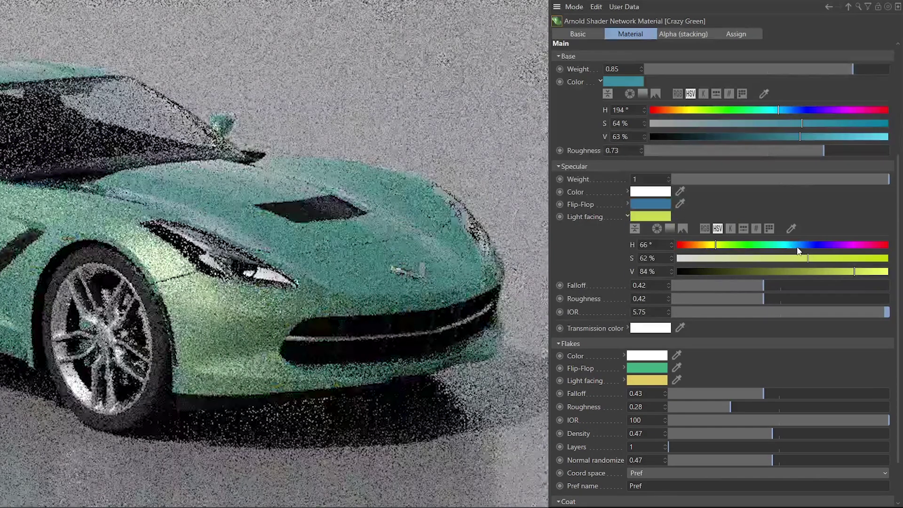
click(807, 258)
click(854, 271)
click(628, 217)
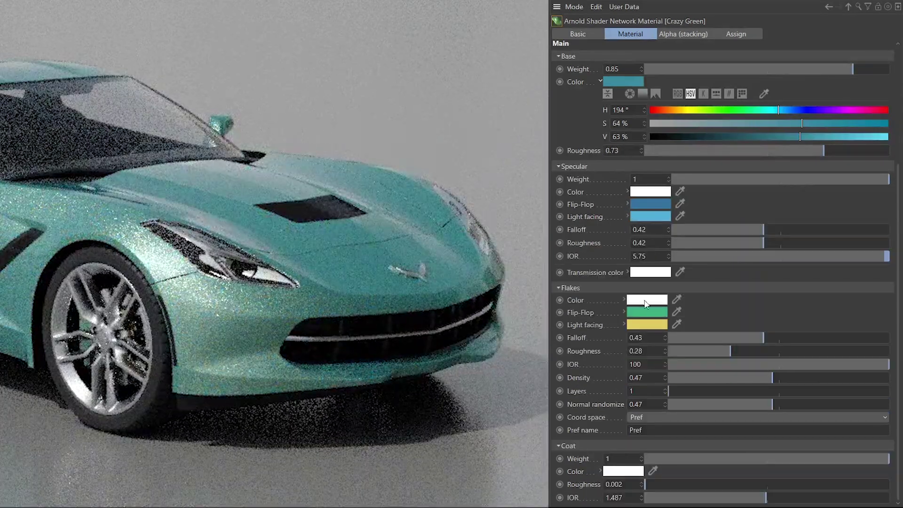
- Set the Flakes Flip-Flop color to blue with hue 216°, saturation 65% and value 68%
click(623, 311)
click(802, 341)
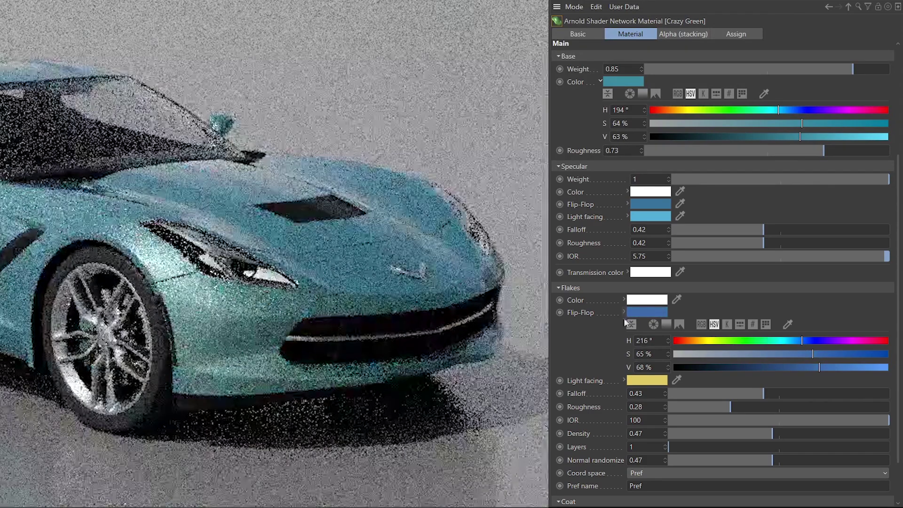
click(624, 311)
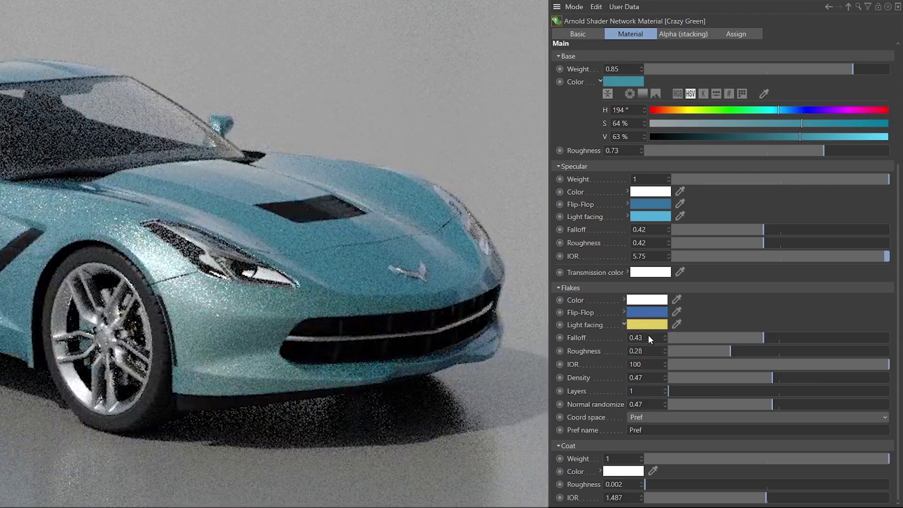
- Change the Flakes Light facing color to a light cyan blue
click(623, 324)
click(787, 353)
click(624, 324)
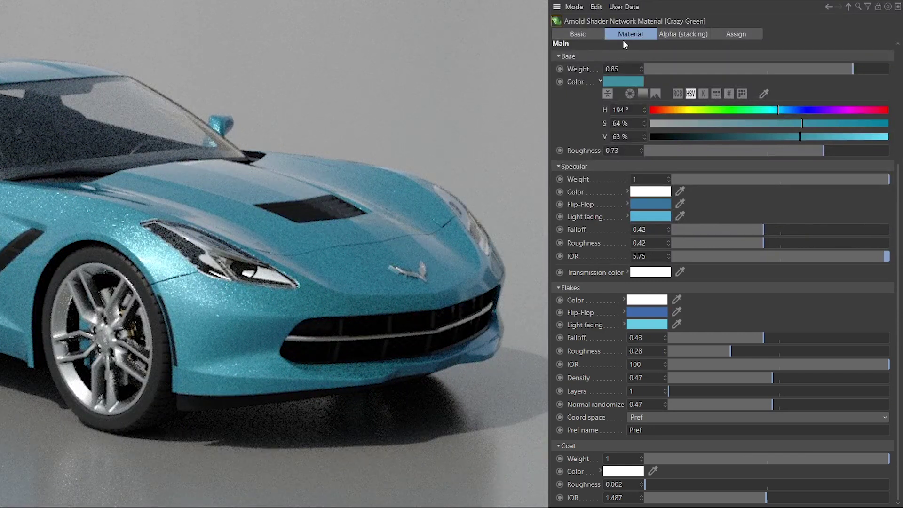
- Open the Crazy Green material's shader network and set the first input value of the flake scale node to 0.25
drag(898, 179, 874, 39)
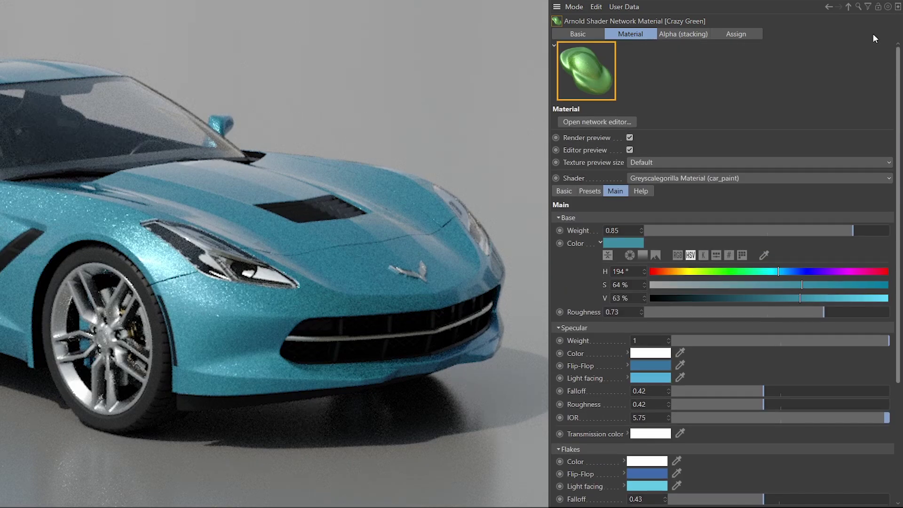
click(613, 123)
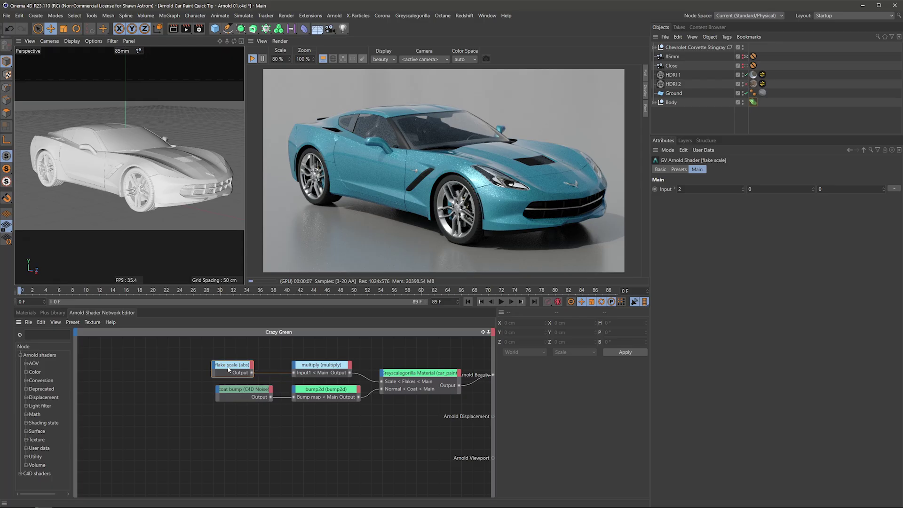
click(681, 189)
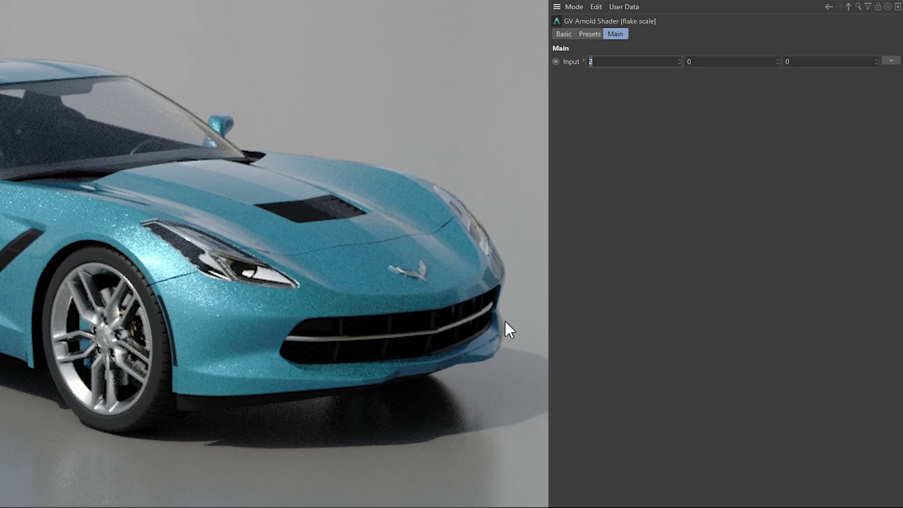
text(0.25)
key(Return)
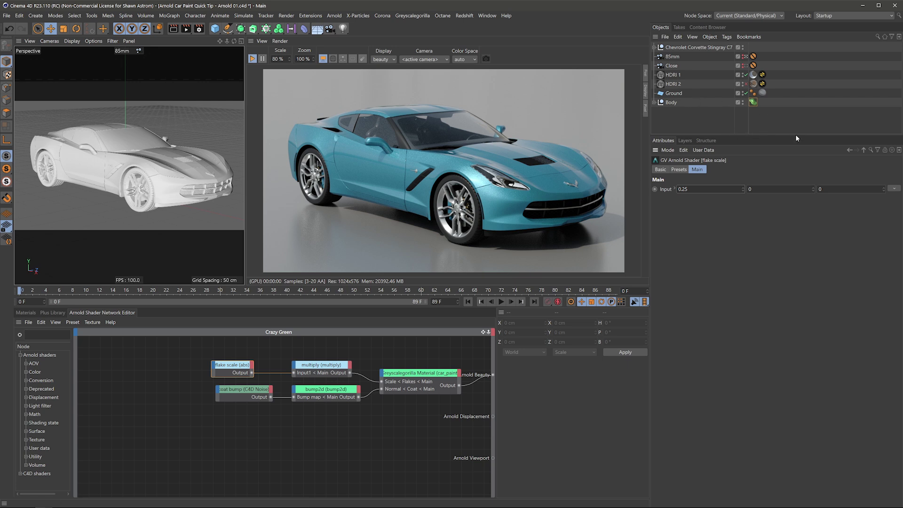
- Enlarge the object list and switch the scene lighting by enabling HDRI 2 and disabling HDRI 1
drag(795, 135, 780, 214)
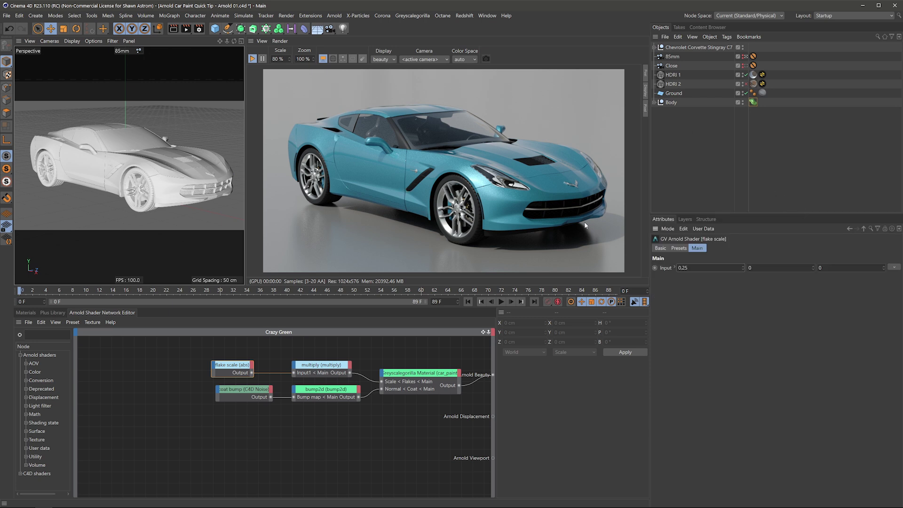
click(745, 84)
click(745, 74)
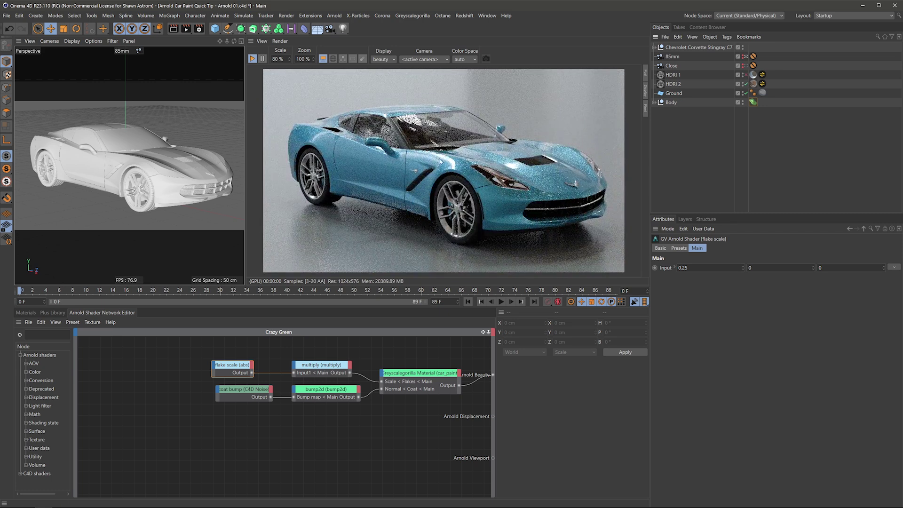
- Apply the Green Camo 01 Arnold car paint from the Plus Library to the Body object's material
click(53, 312)
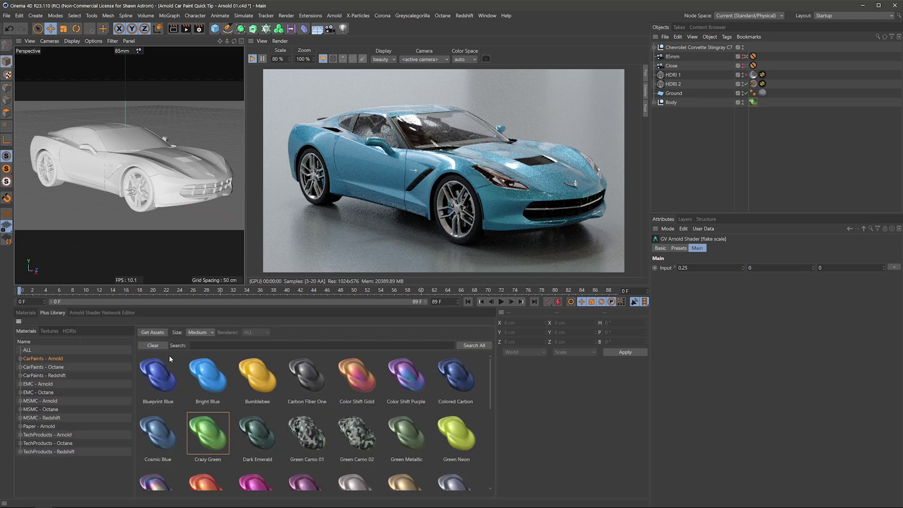
drag(489, 382, 493, 406)
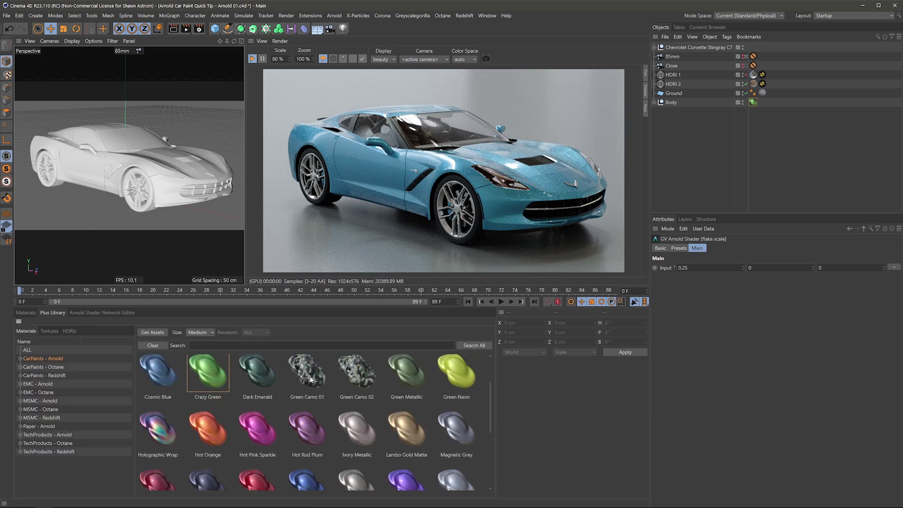
drag(312, 379, 755, 105)
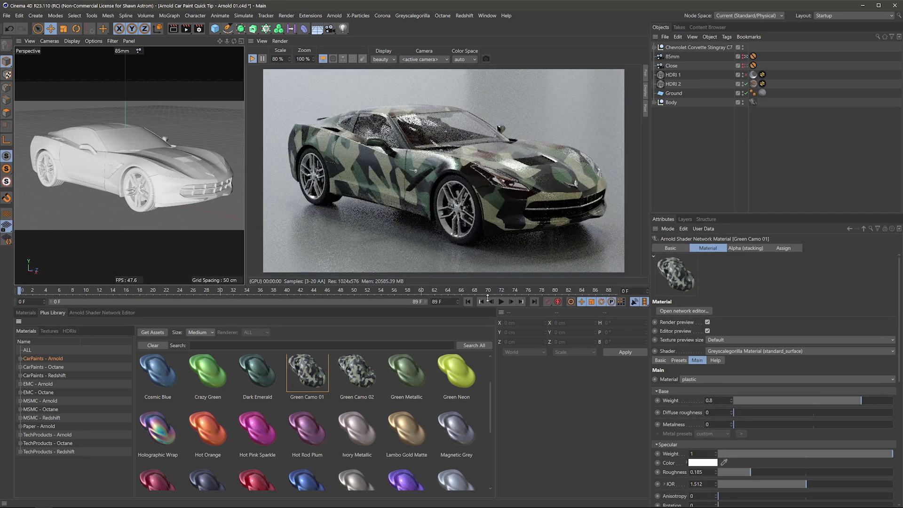
- Replace the Body object's material with the Snow Camo 02 Arnold car paint from the Plus Library
scroll(490, 394, down, 5)
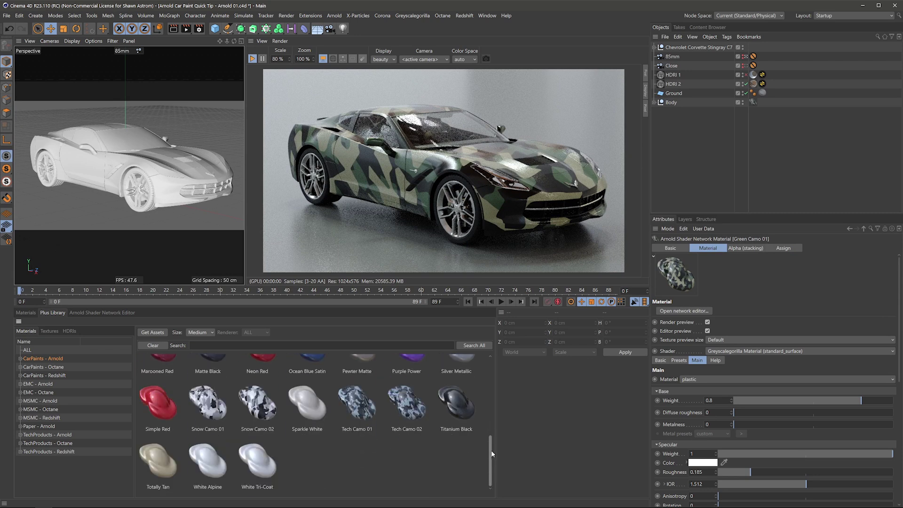
drag(258, 402, 752, 103)
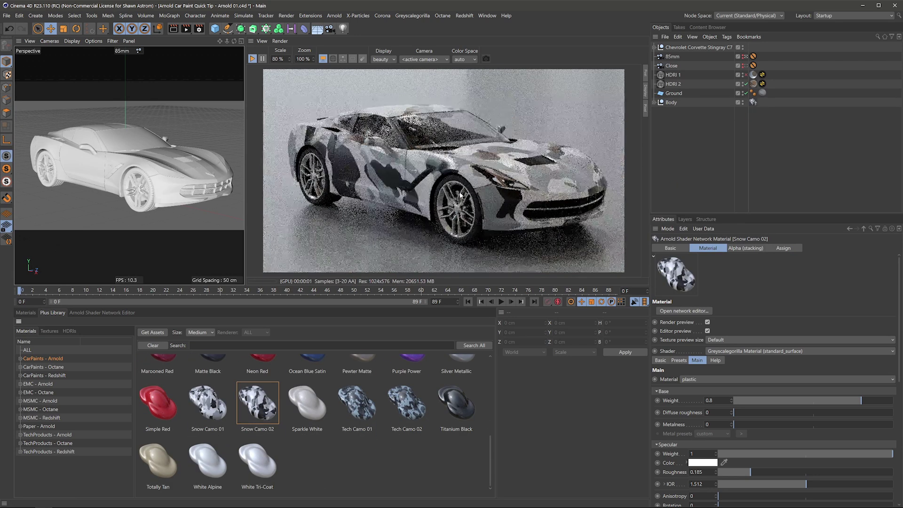
drag(490, 444, 497, 357)
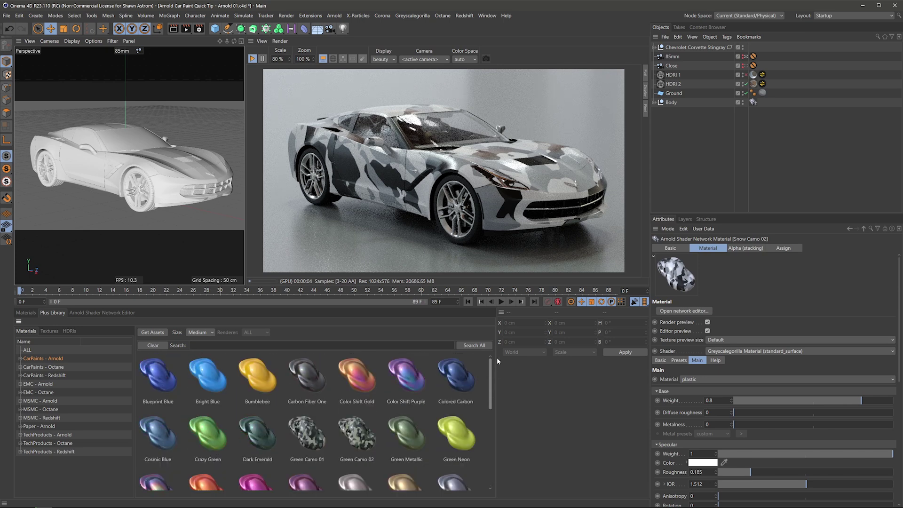